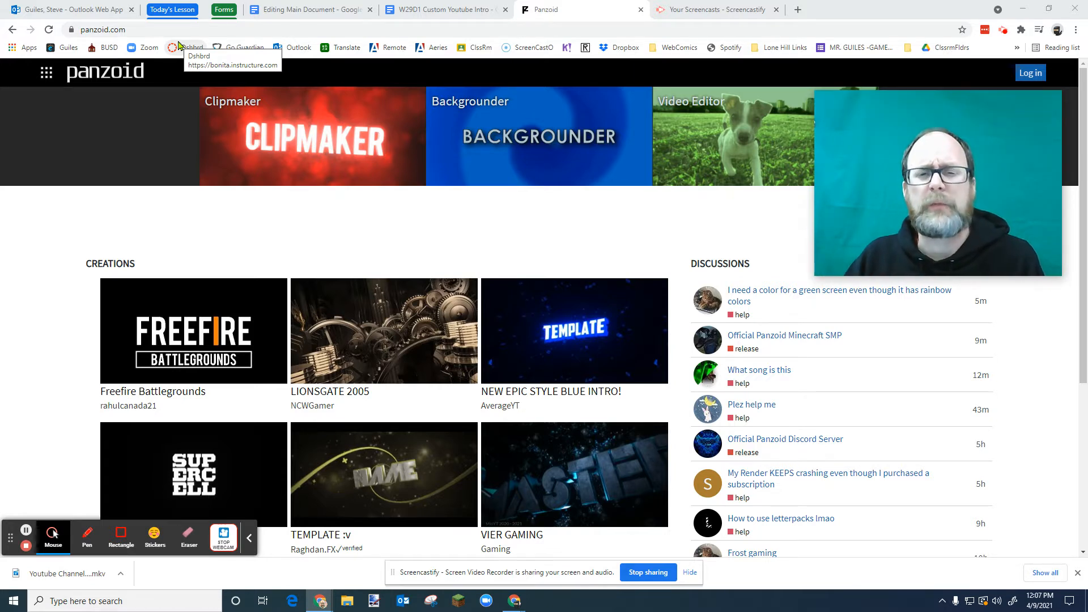
Open Clipmaker and load the blue STORM86 intro template from the project templates.
click(333, 148)
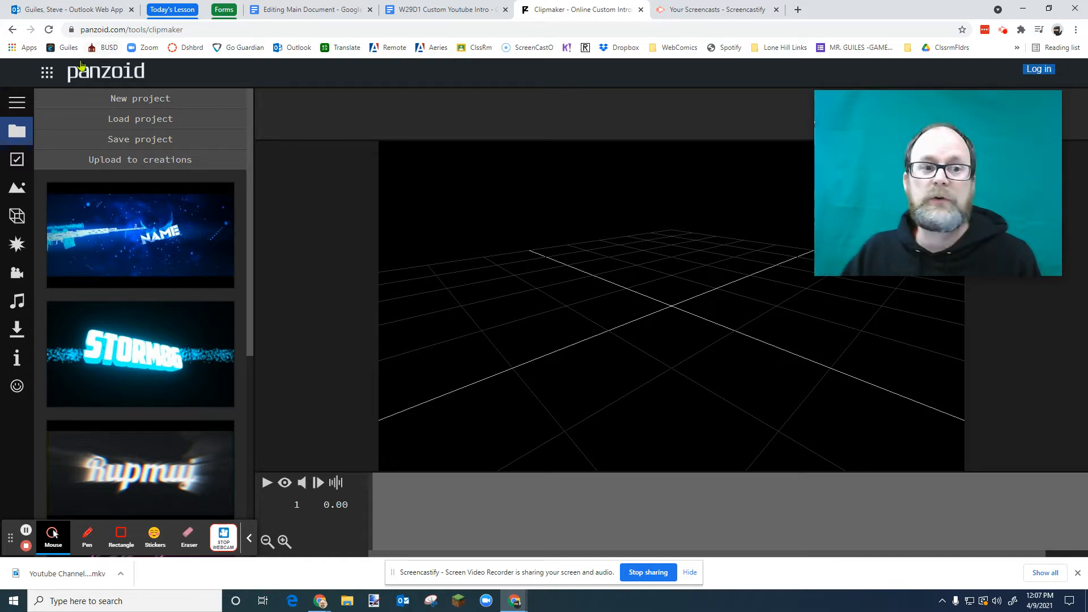
click(16, 103)
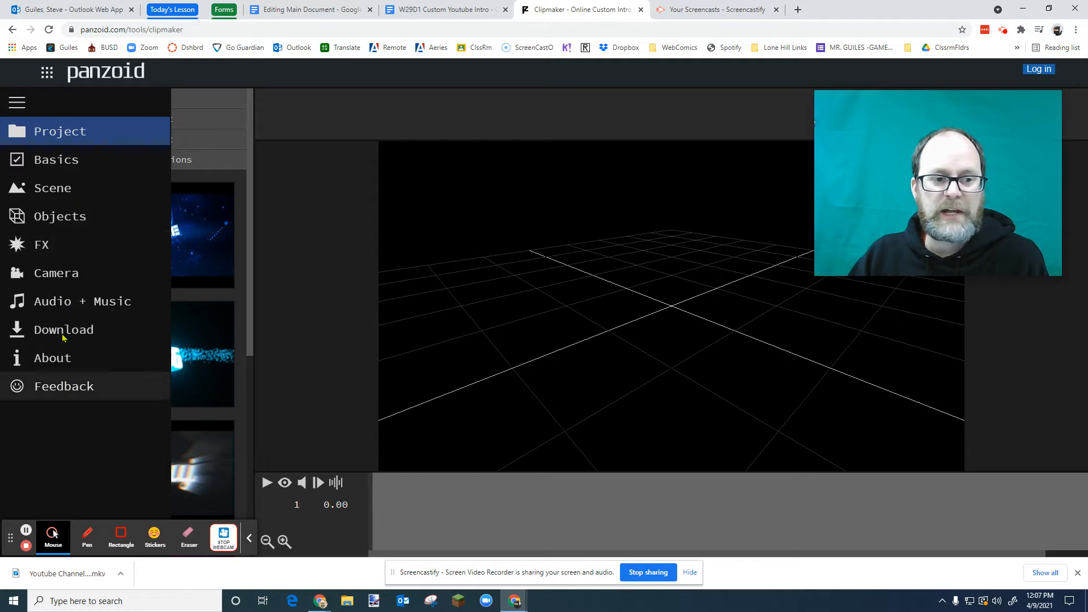
click(16, 103)
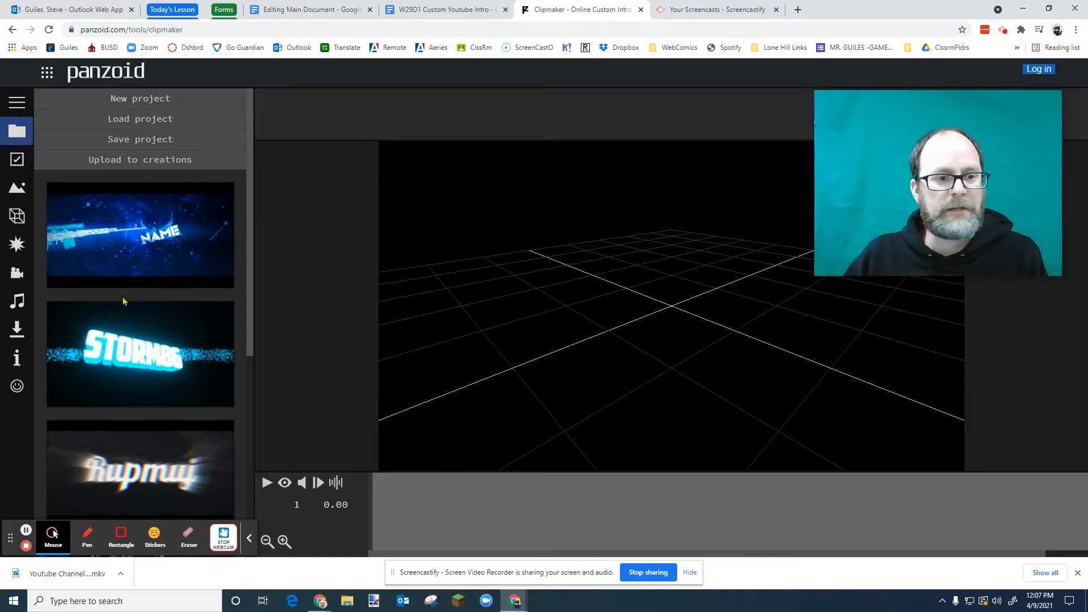
click(152, 358)
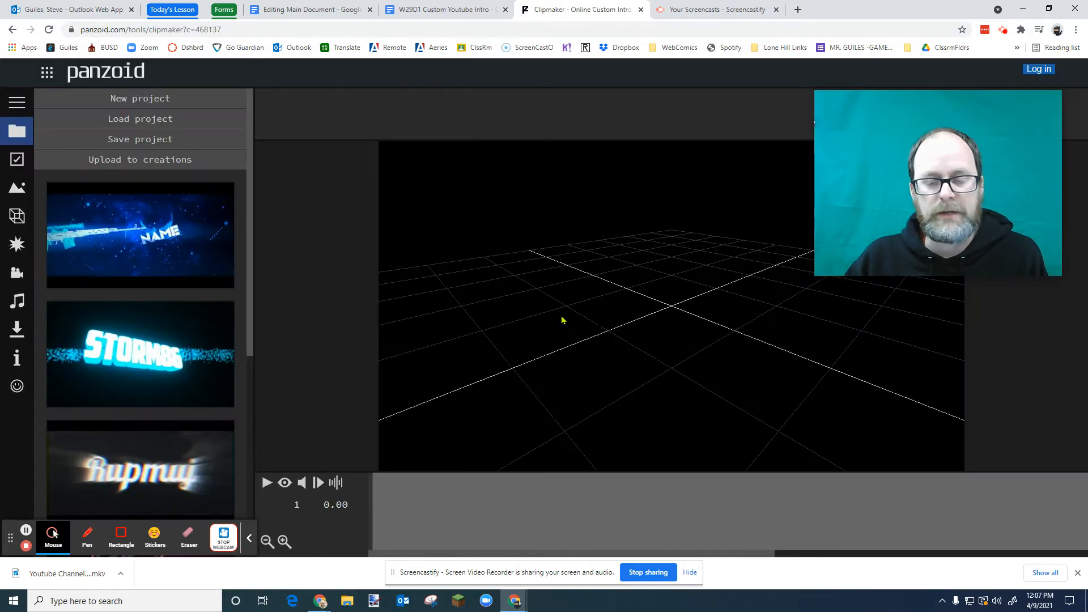
Examine the STORM86 template from several angles and play its animation with the effects preview on.
drag(622, 295, 874, 313)
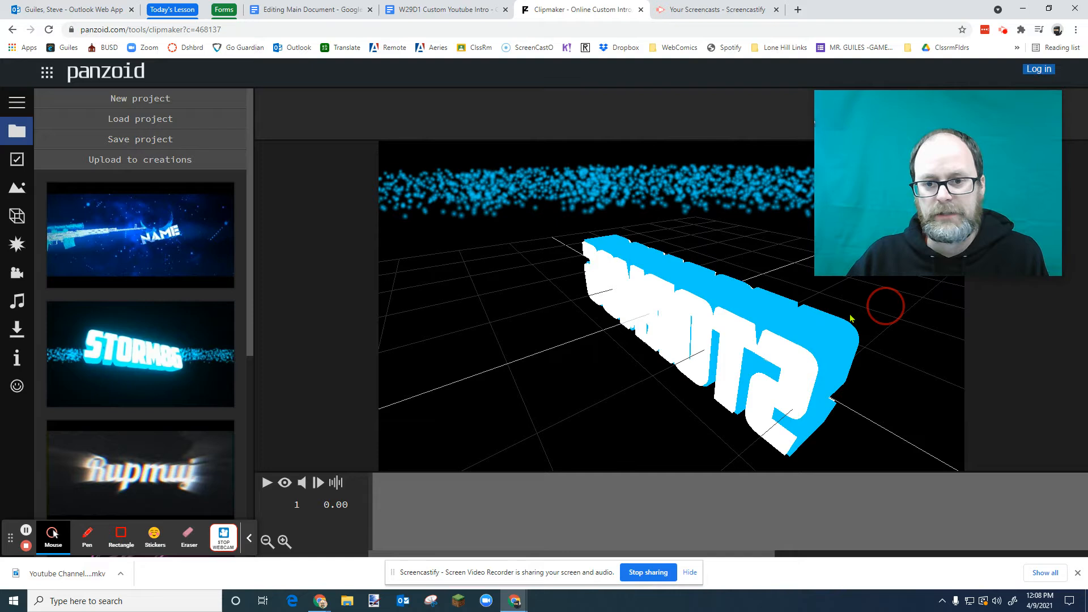
drag(573, 320, 476, 305)
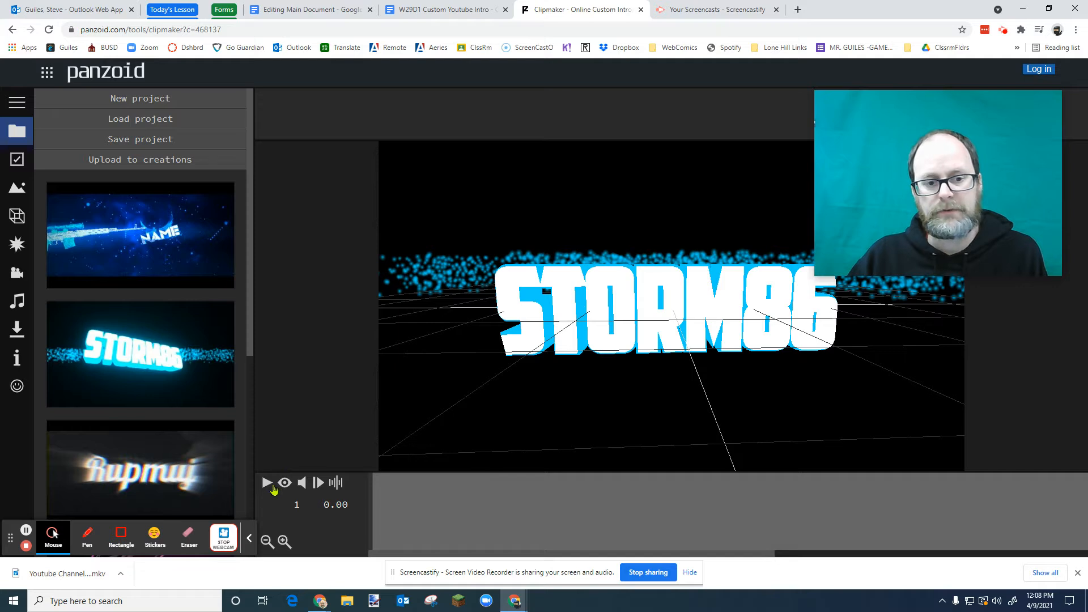
click(267, 483)
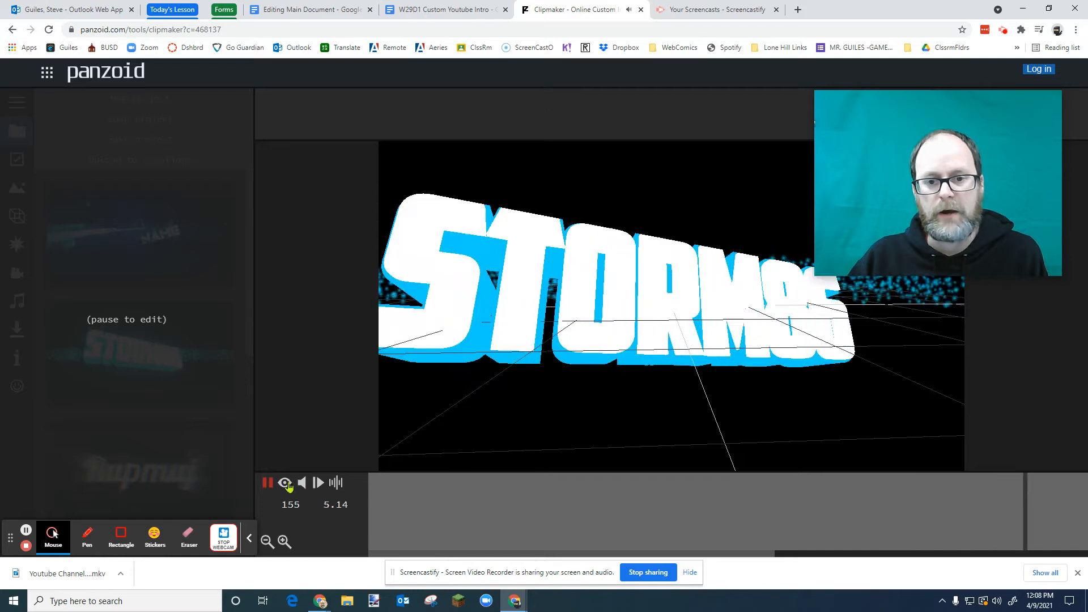
click(285, 483)
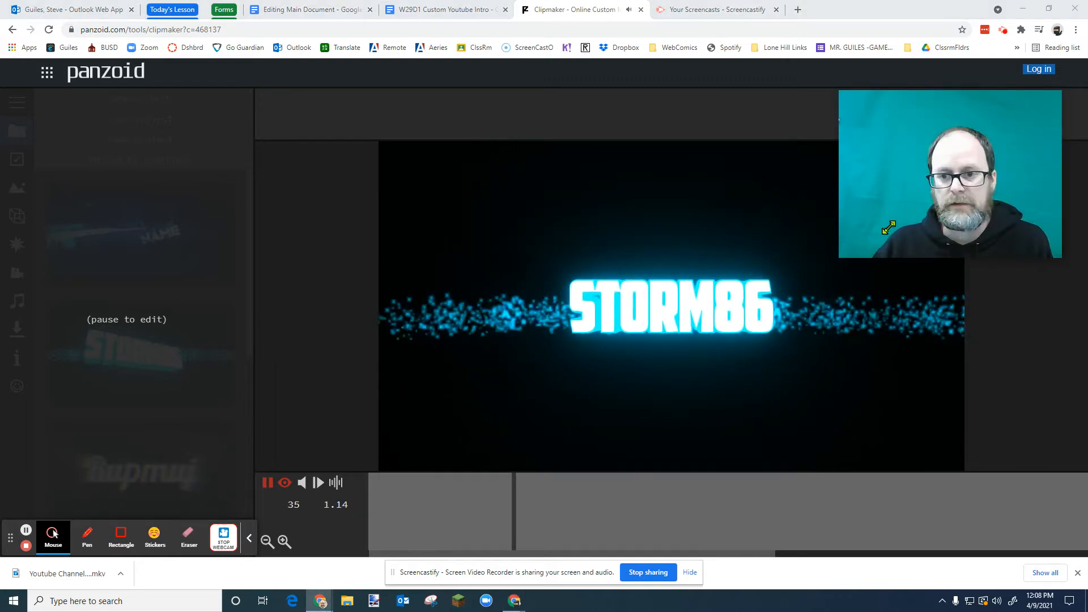
click(268, 484)
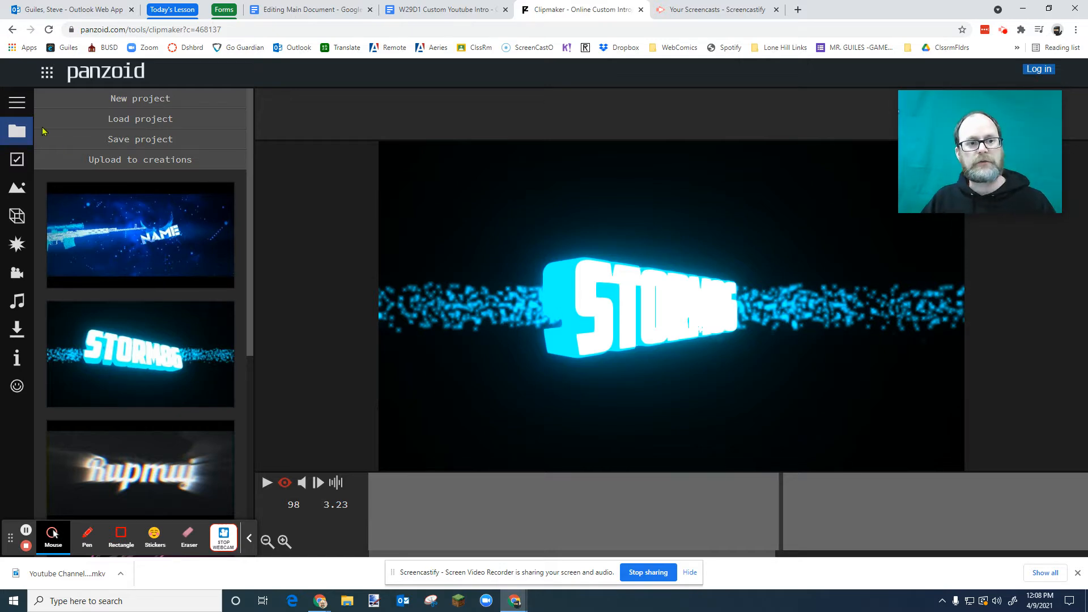
Replace the wording of the first 3D text object, Storm86, with "Mr. Gee and the Power Puppies".
click(22, 106)
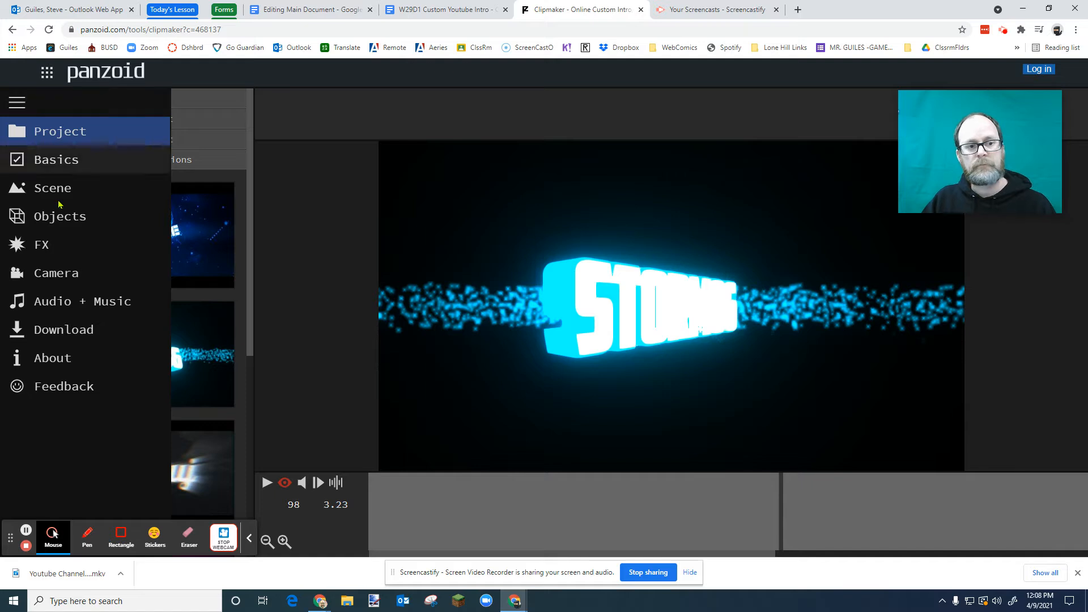
click(42, 218)
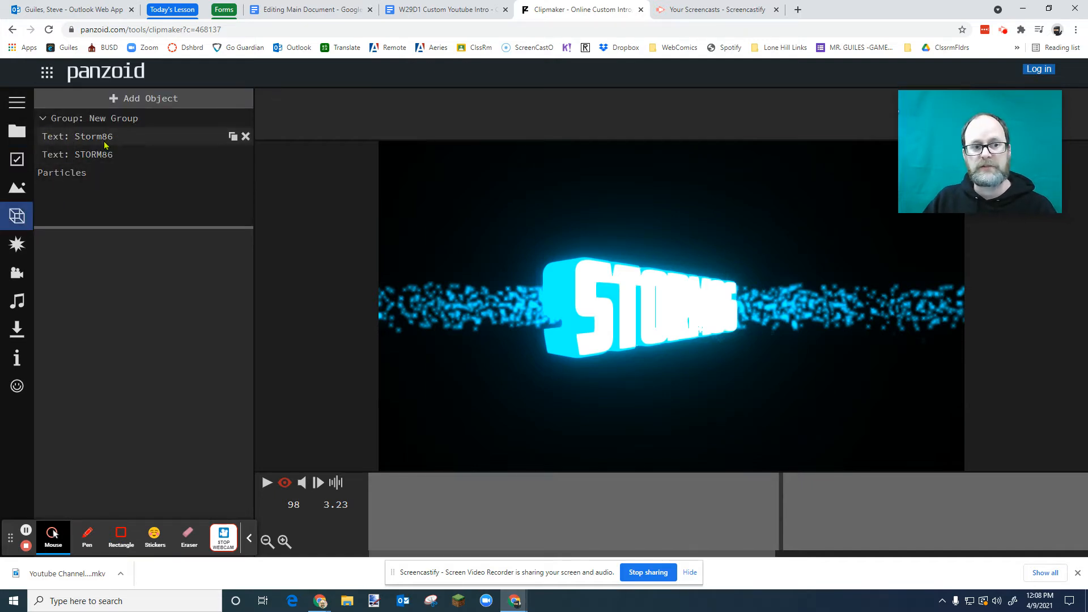
click(110, 141)
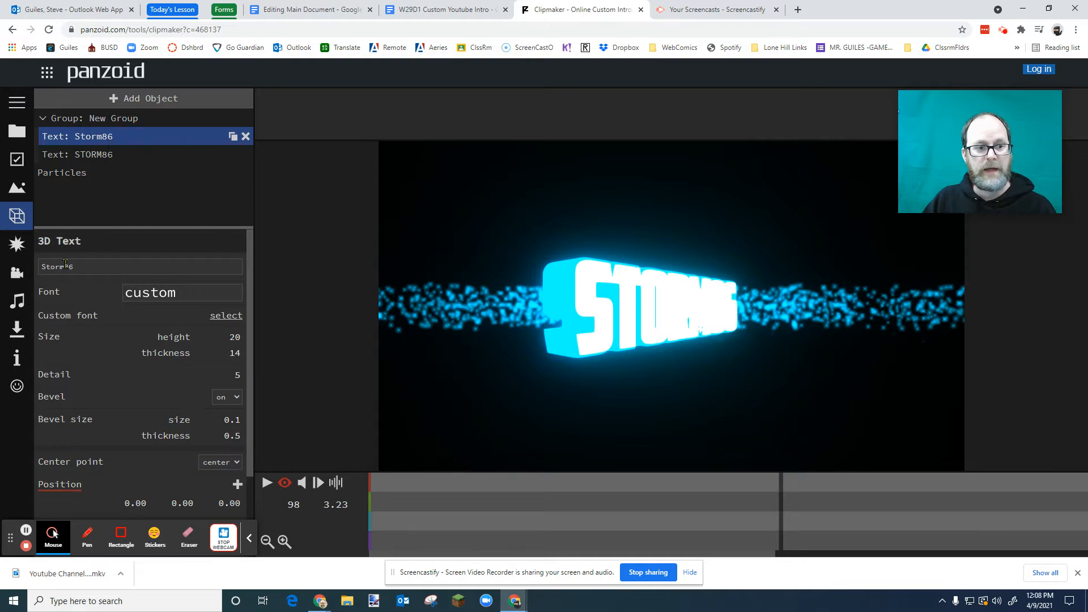
click(97, 157)
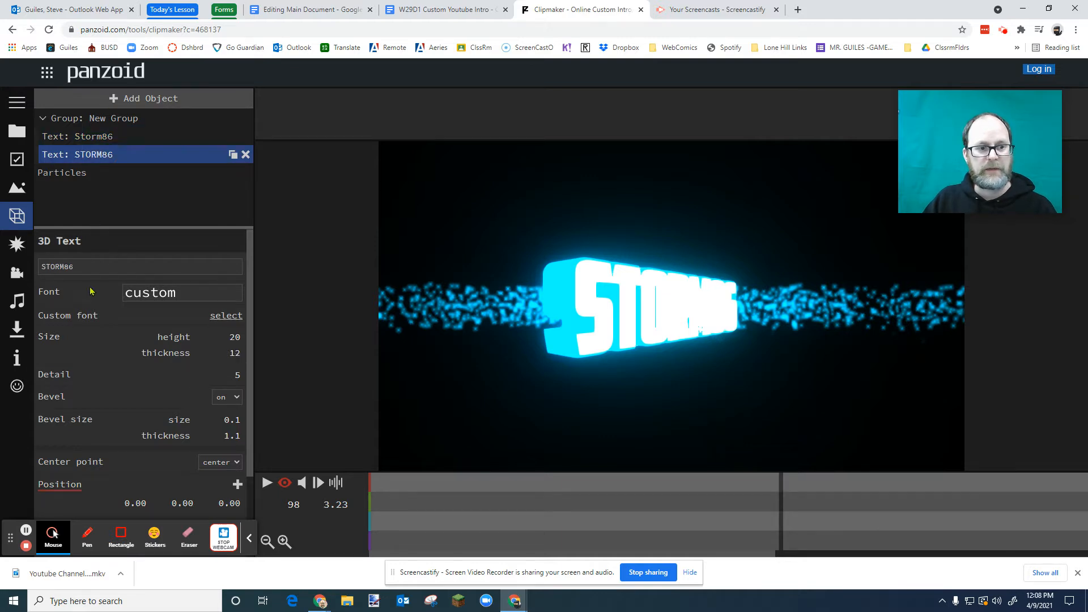
click(115, 142)
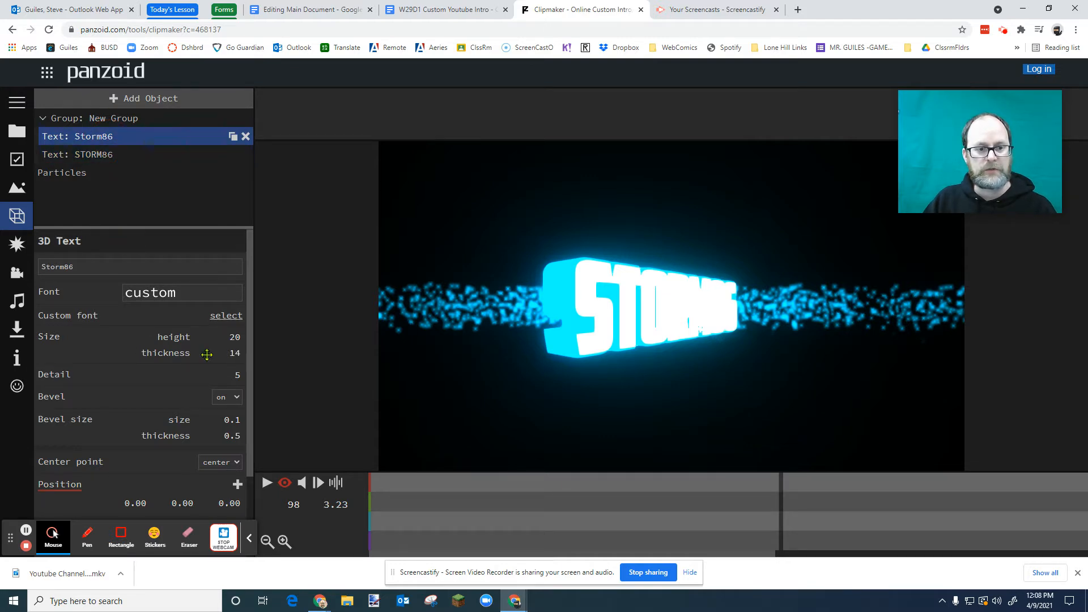
mouse_move(249, 321)
mouse_down()
mouse_move(251, 400)
mouse_move(263, 319)
mouse_up()
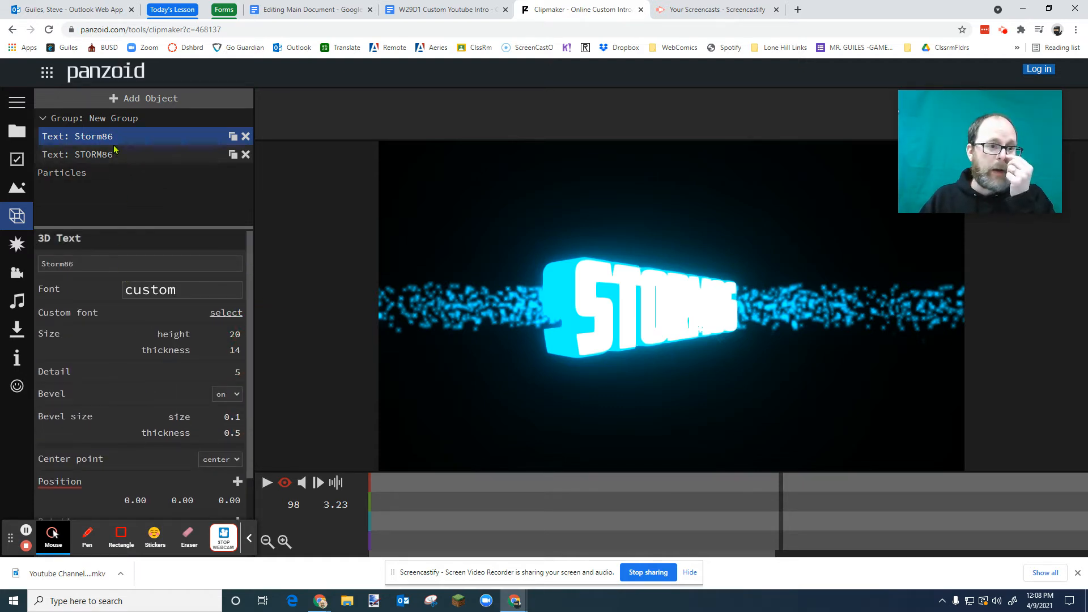
drag(87, 265, 29, 268)
text(Mr. Gee an)
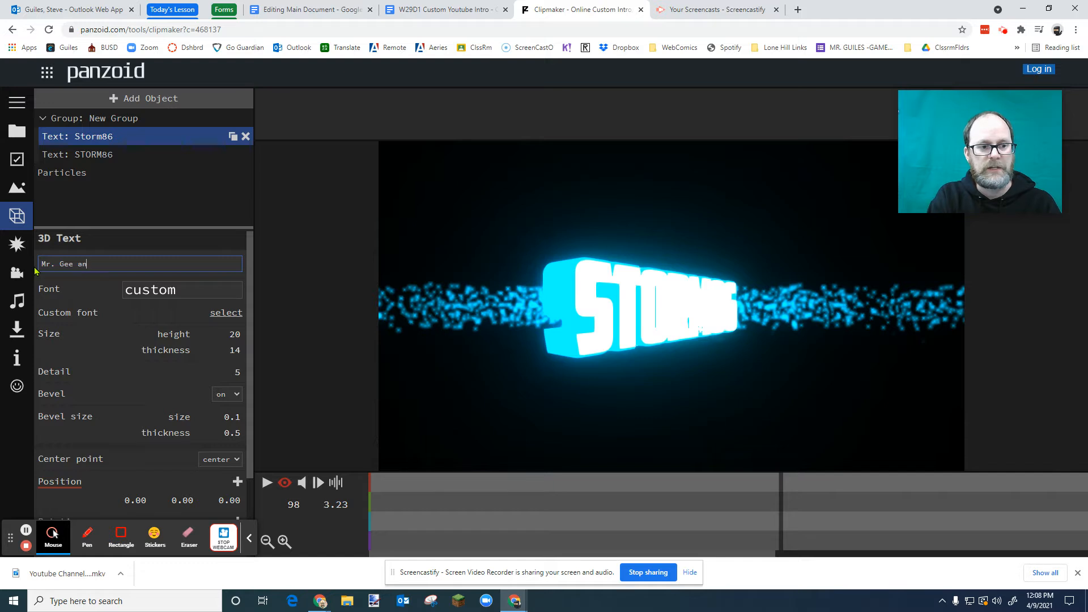
text(d the Power)
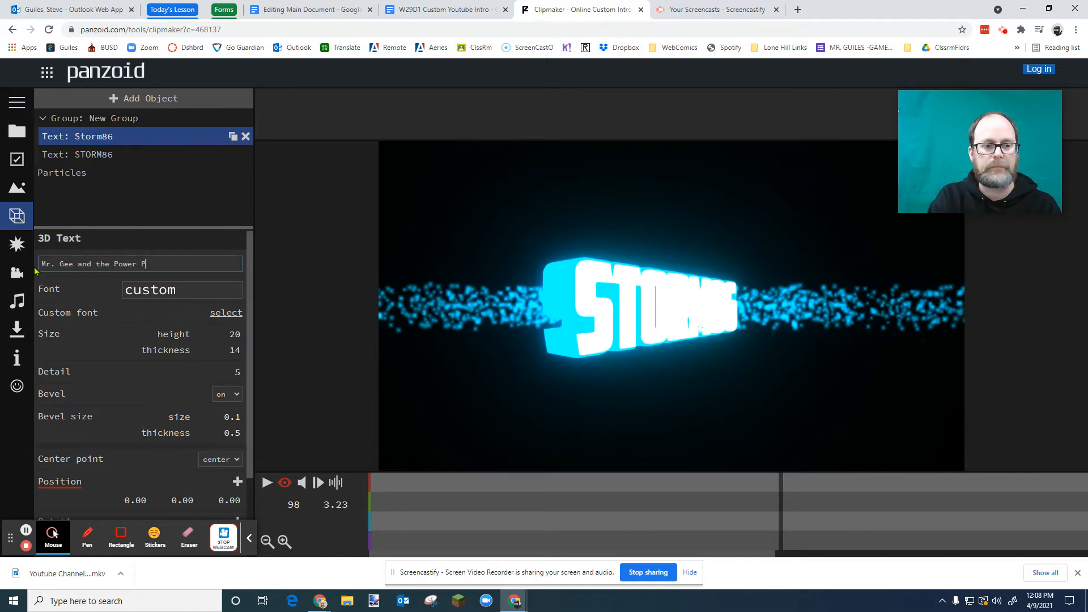
key(BackSpace)
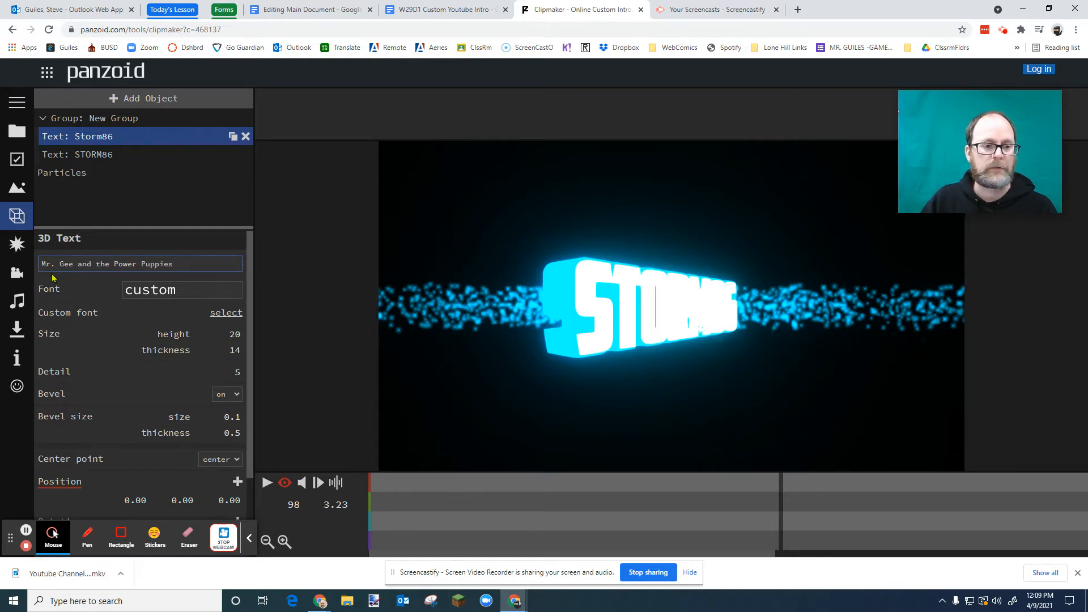
click(618, 317)
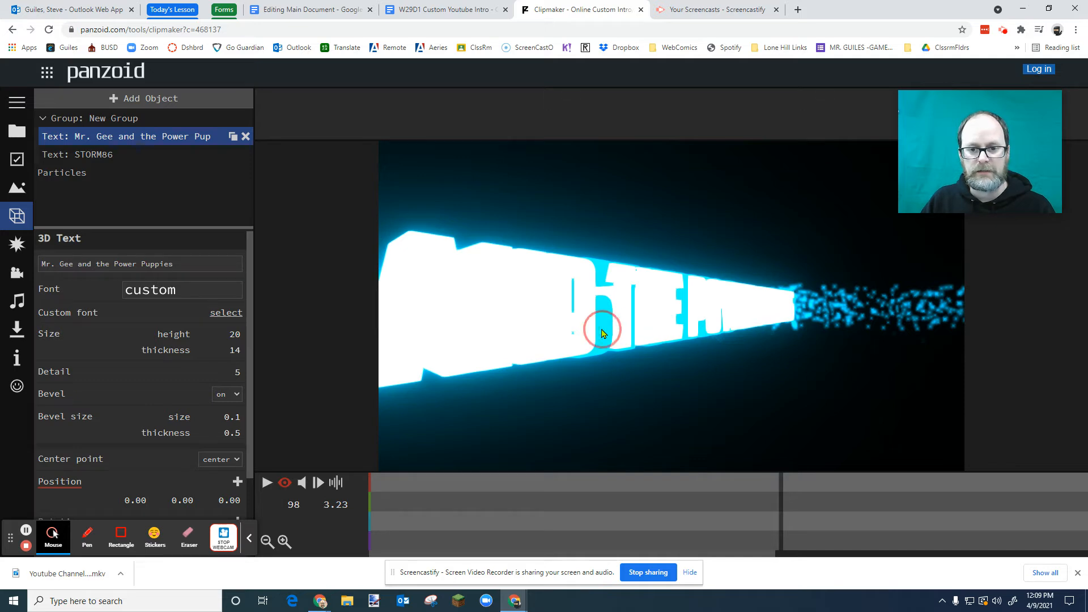
Turn off the effects preview and change the second 3D text, STORM86, to "Mr. Gee and the Power Puppies".
click(284, 482)
drag(488, 422, 557, 348)
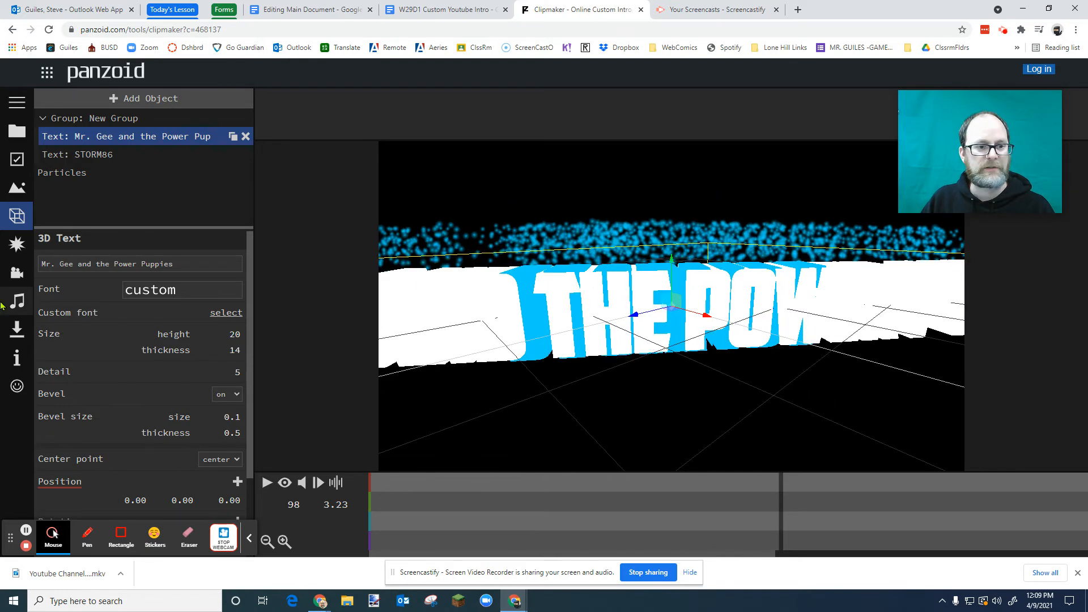
click(93, 157)
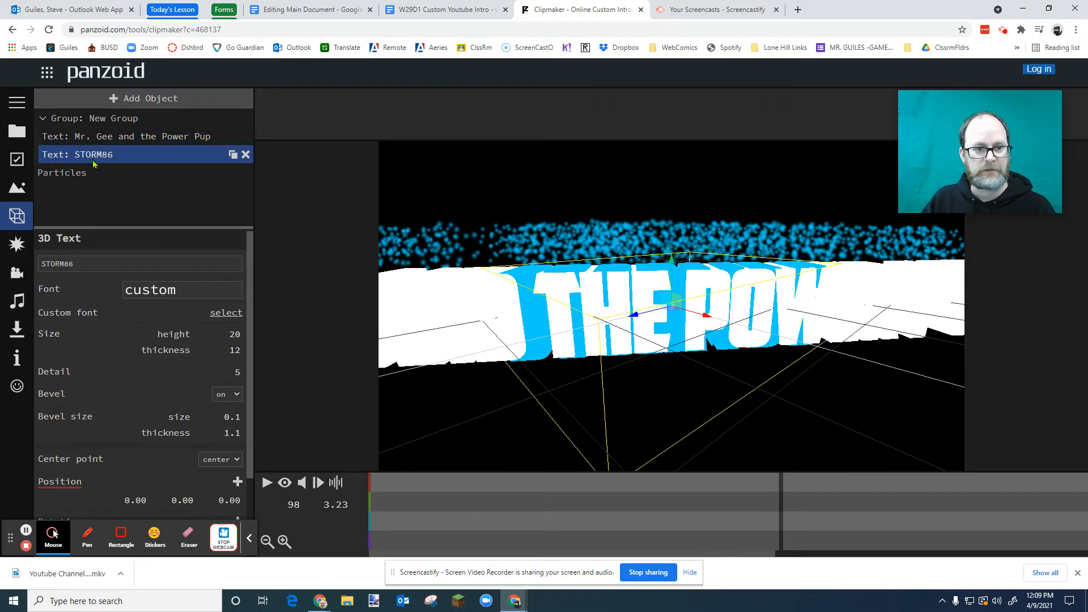
drag(97, 262, 39, 265)
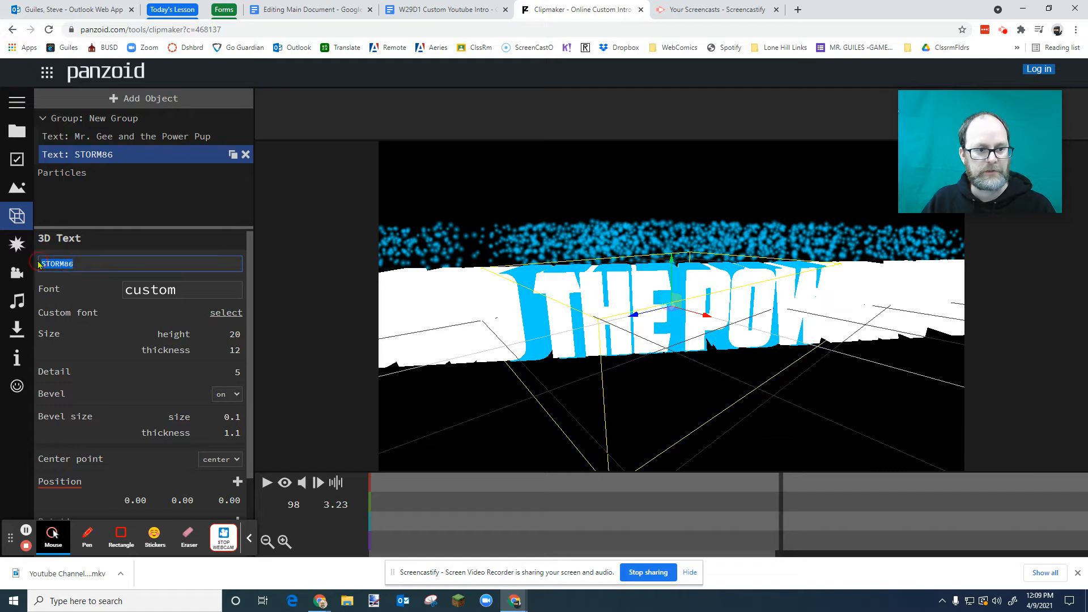
text(Mr. Gee and the Power Puppies)
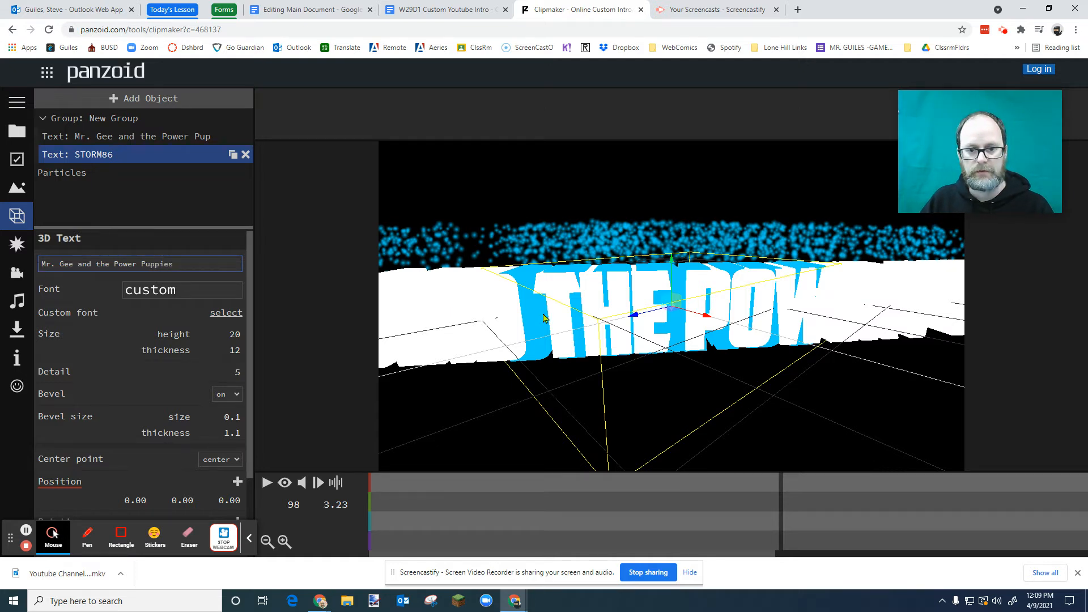
click(663, 394)
drag(492, 391, 493, 363)
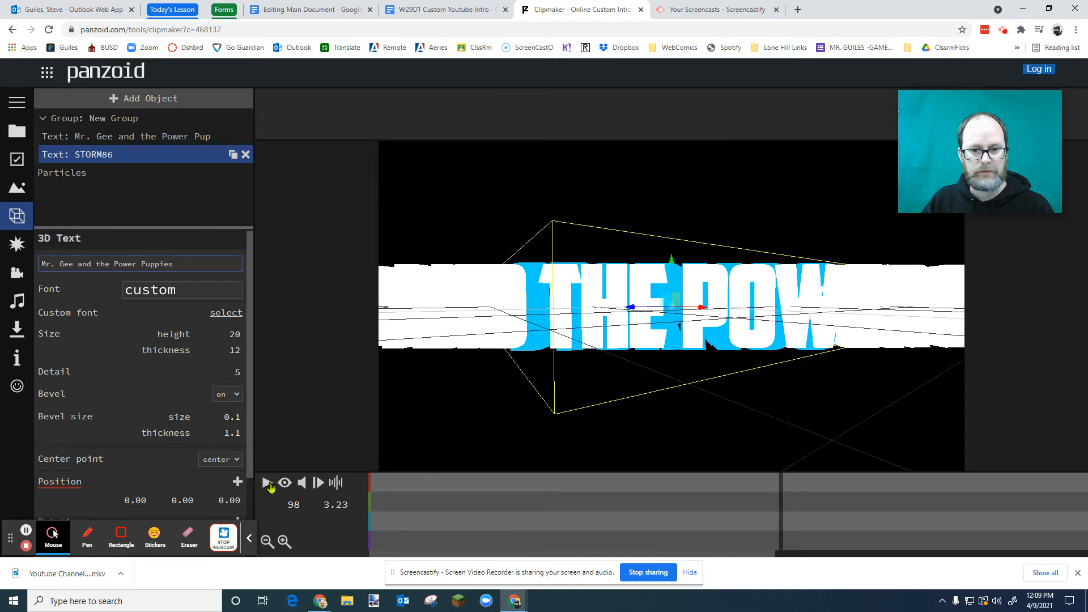
Play the retitled intro and turn the effects preview on to check how the long title fits the frame.
click(268, 483)
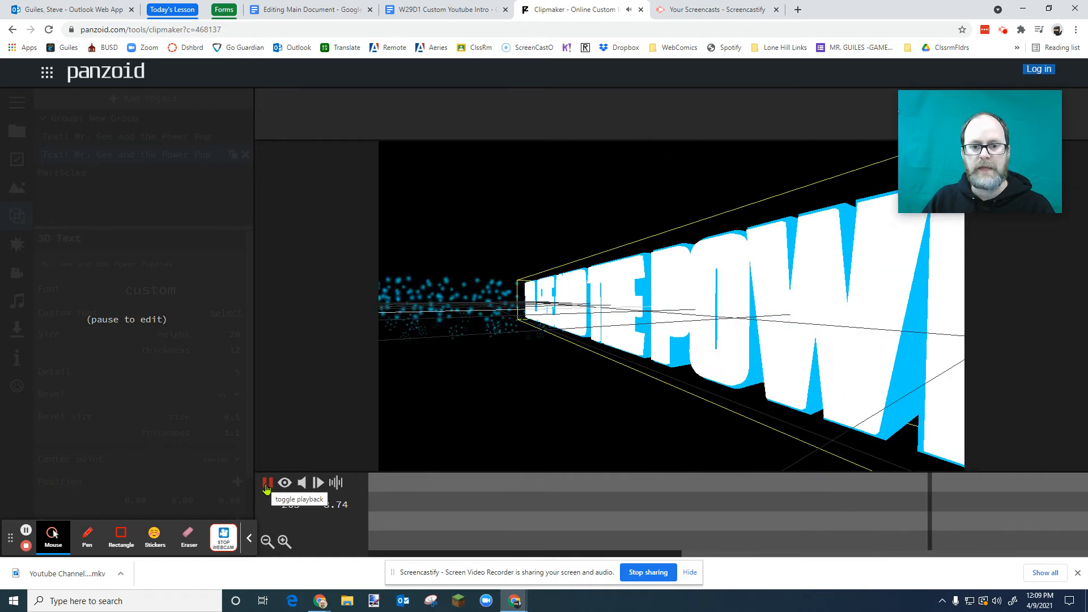
click(285, 483)
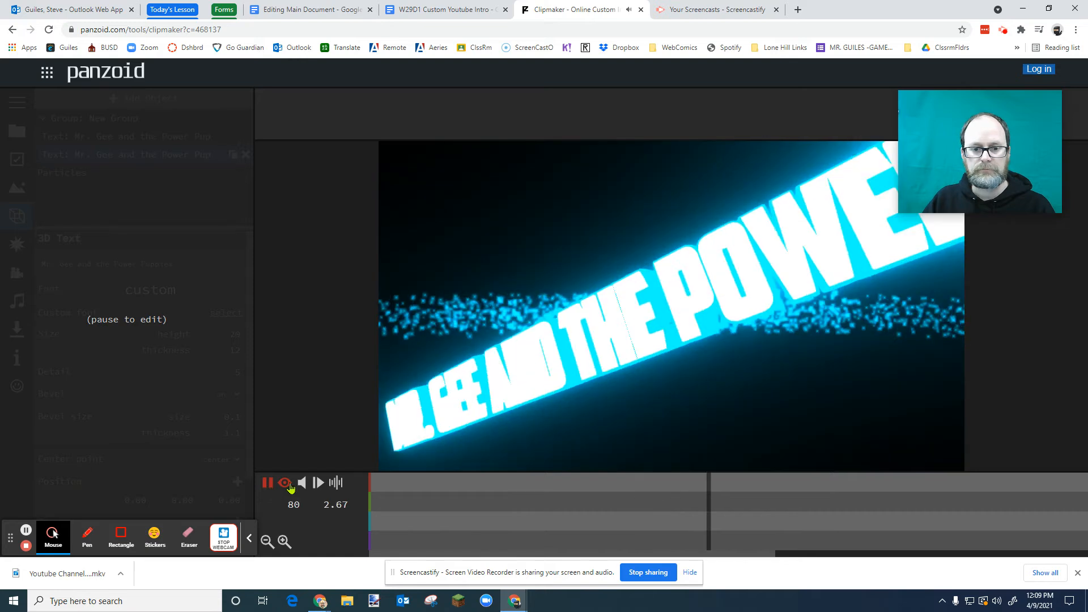
click(268, 482)
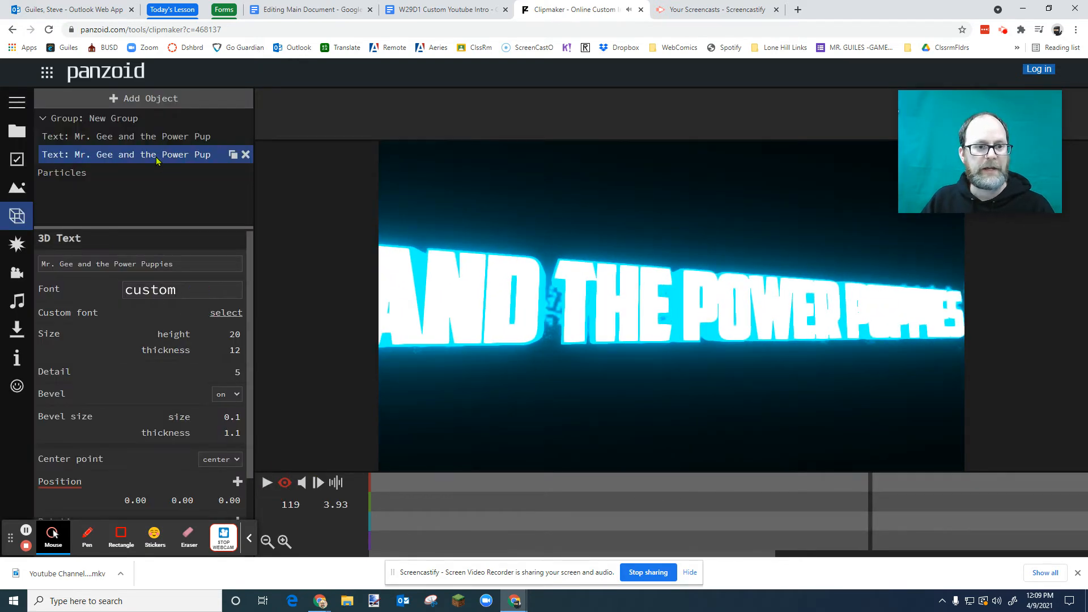
Set the height of both title text objects to 10.
click(150, 142)
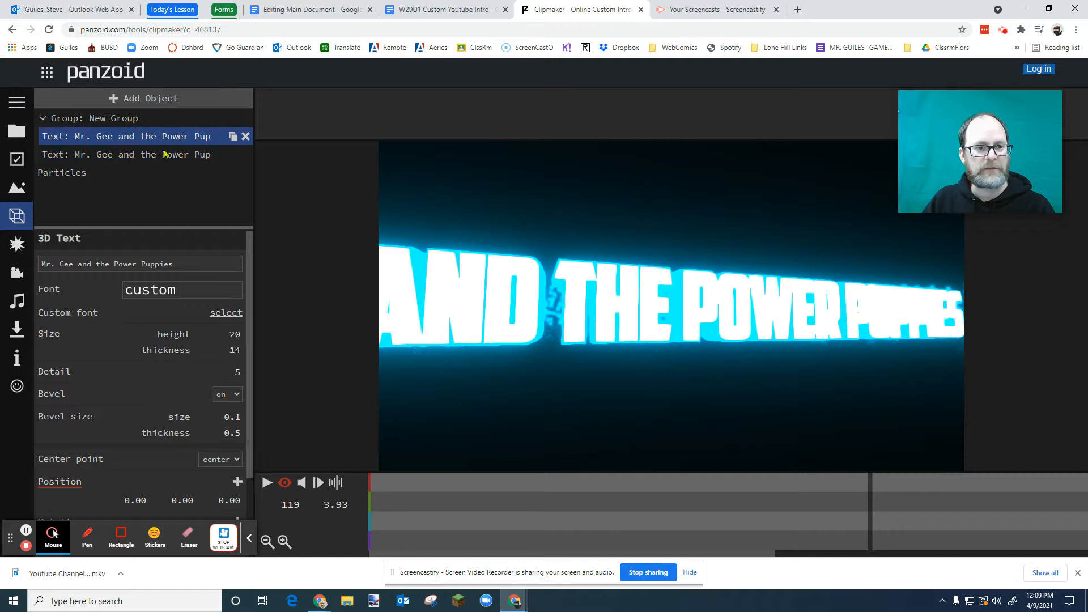
drag(234, 338, 179, 338)
click(180, 158)
drag(235, 334, 168, 328)
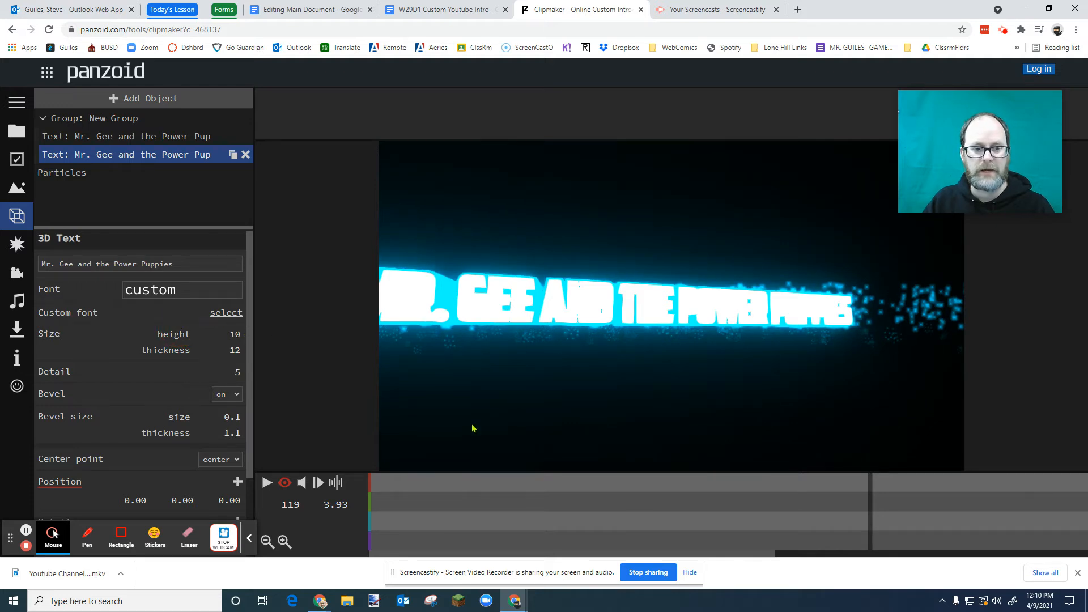
Play the intro with the smaller title, both with and without the effects preview.
click(267, 483)
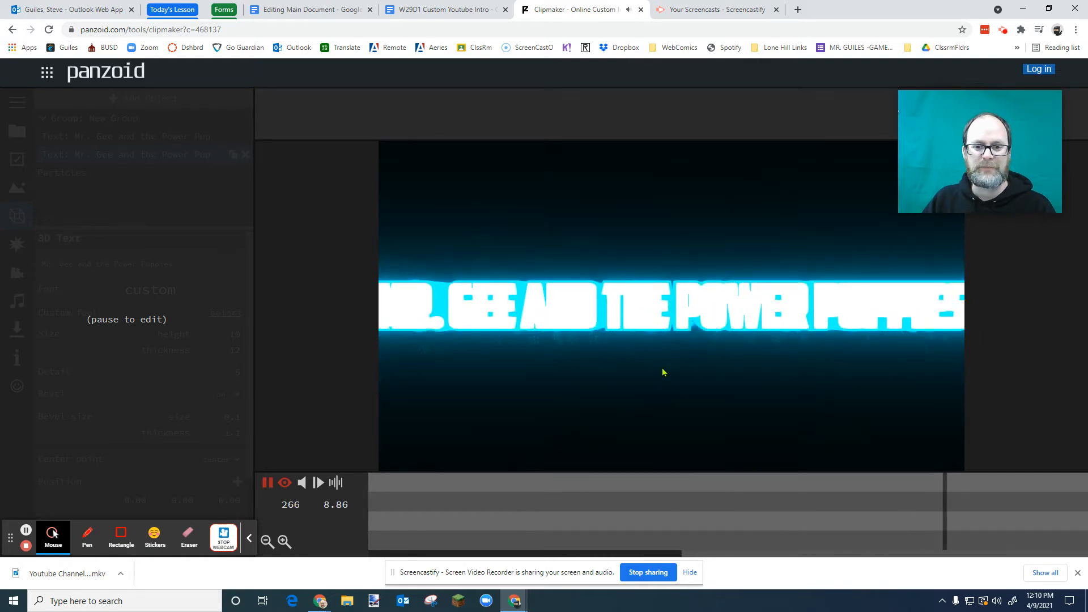
click(267, 482)
click(286, 483)
click(267, 482)
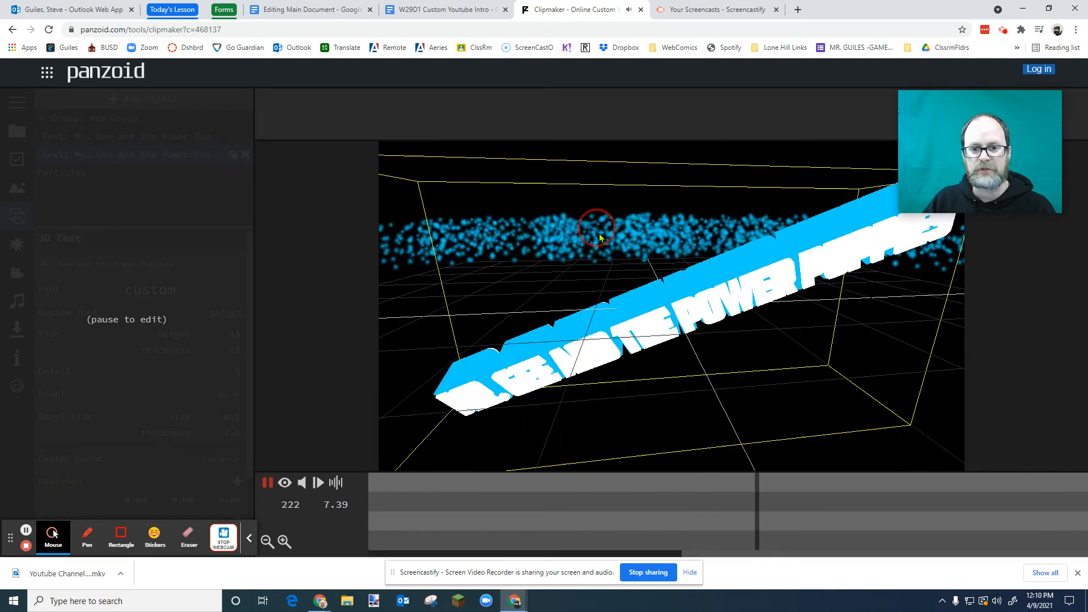
click(269, 482)
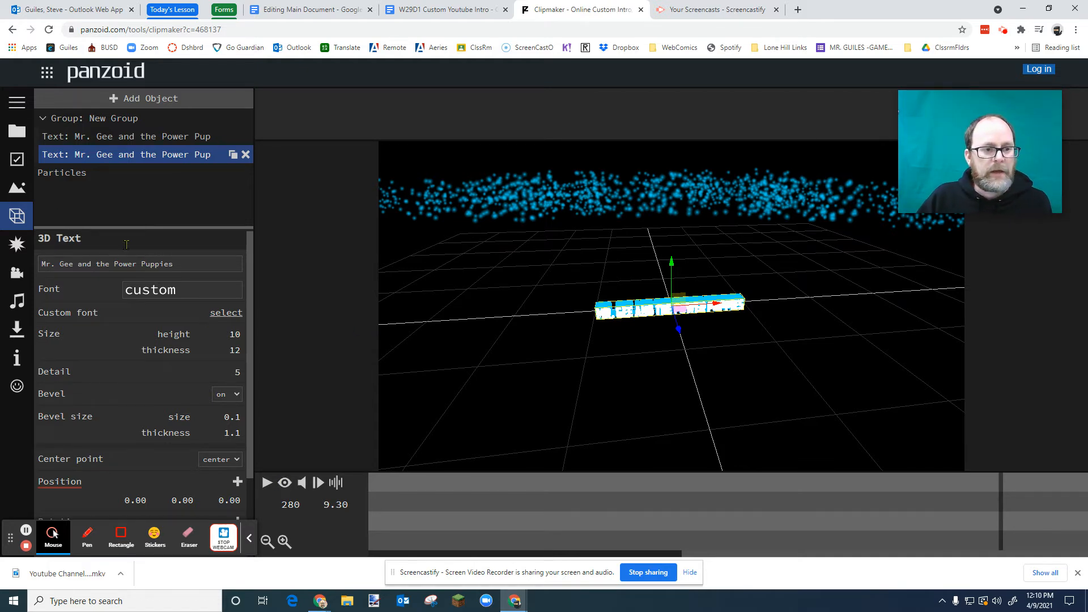
click(17, 245)
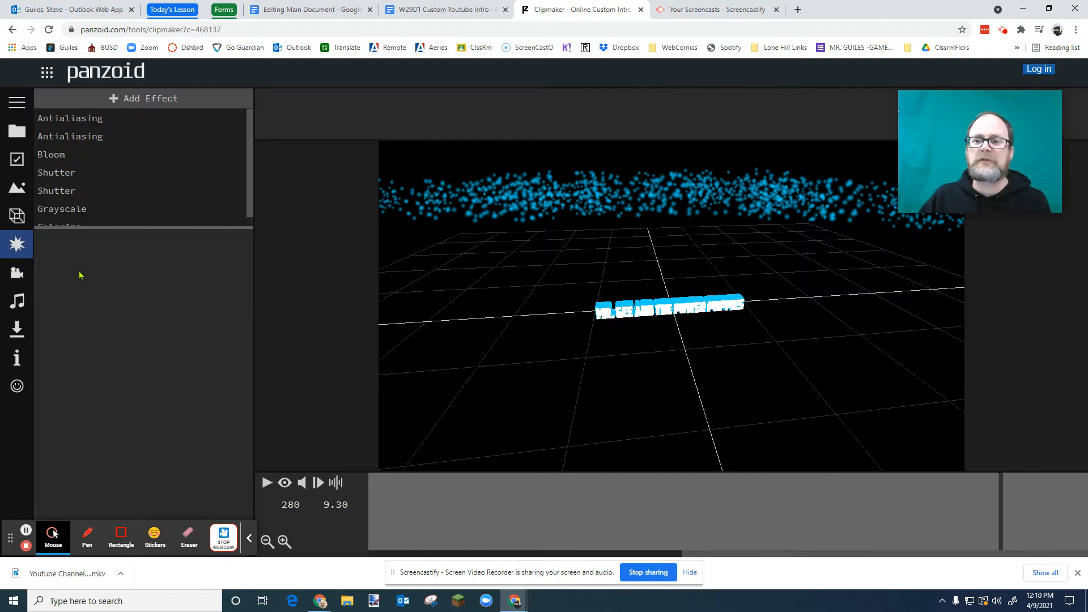
drag(575, 248, 536, 210)
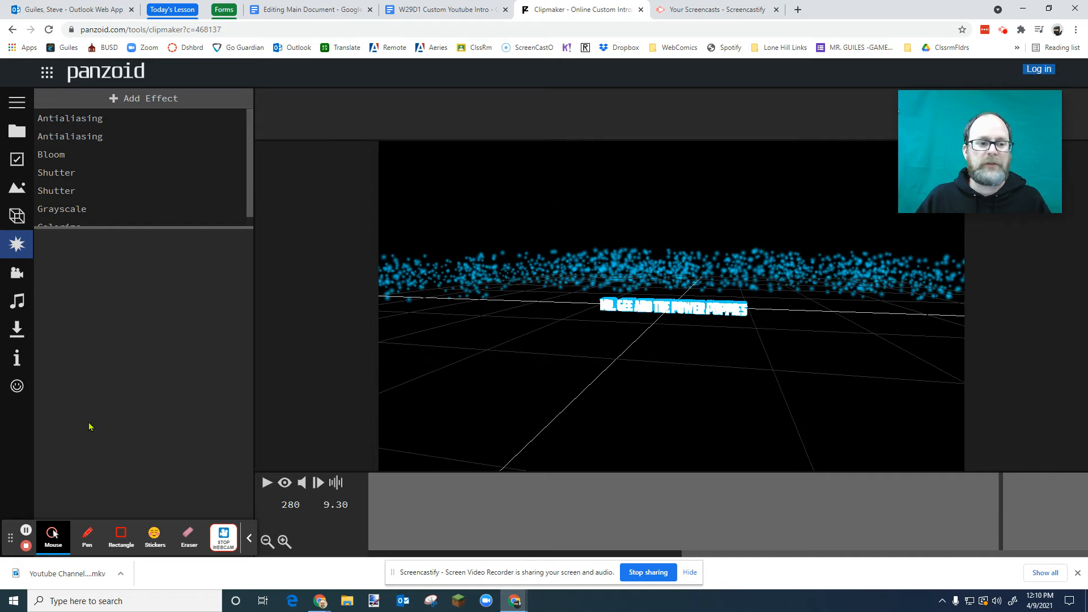
Render the intro video in balanced mode with the .mkv (vp8/opus) format.
click(16, 332)
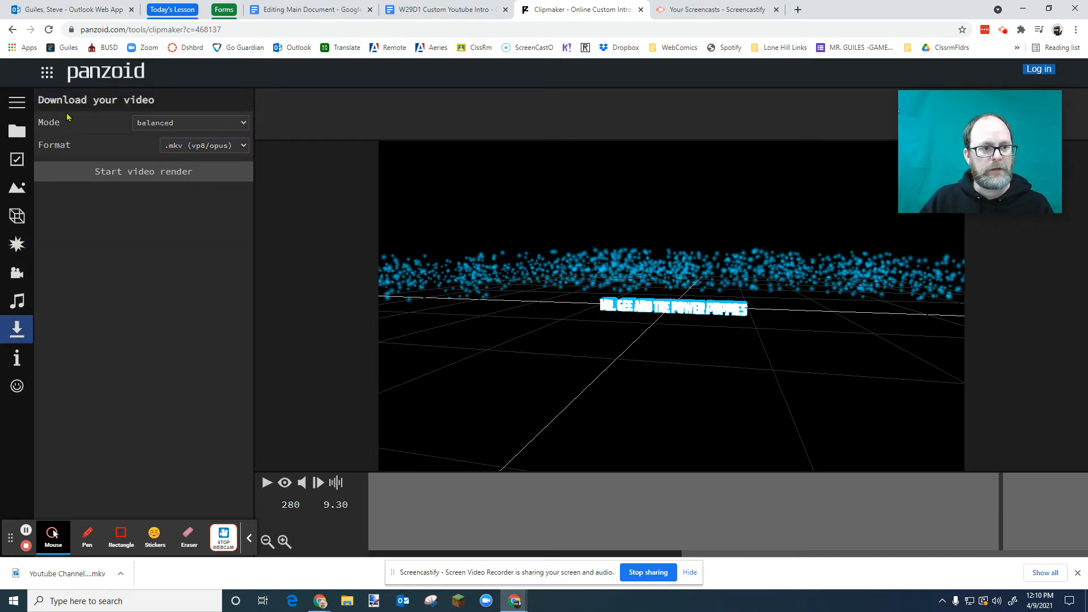
click(145, 172)
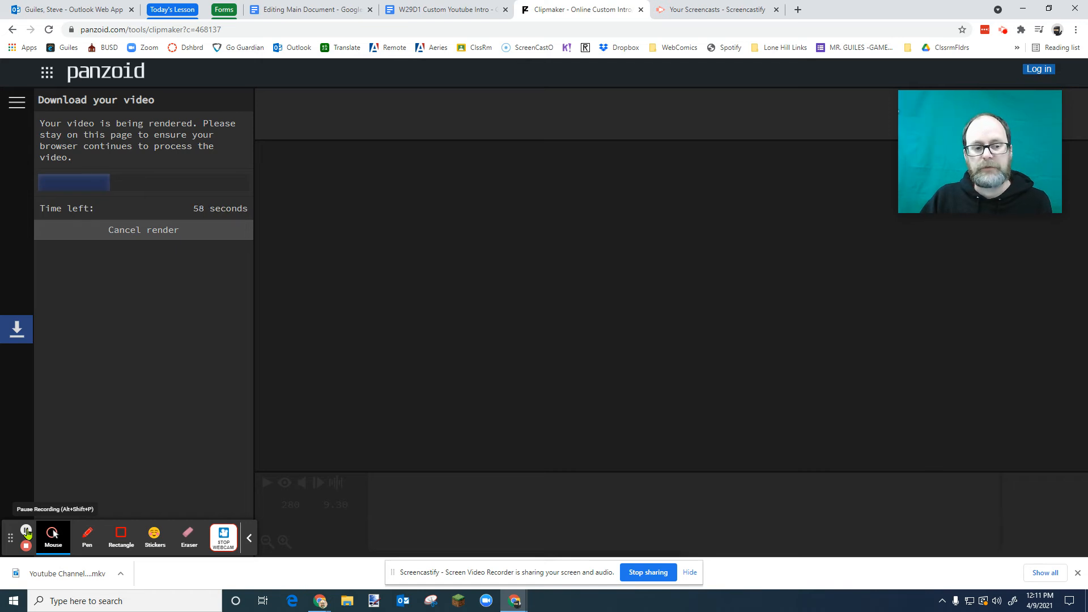
click(26, 531)
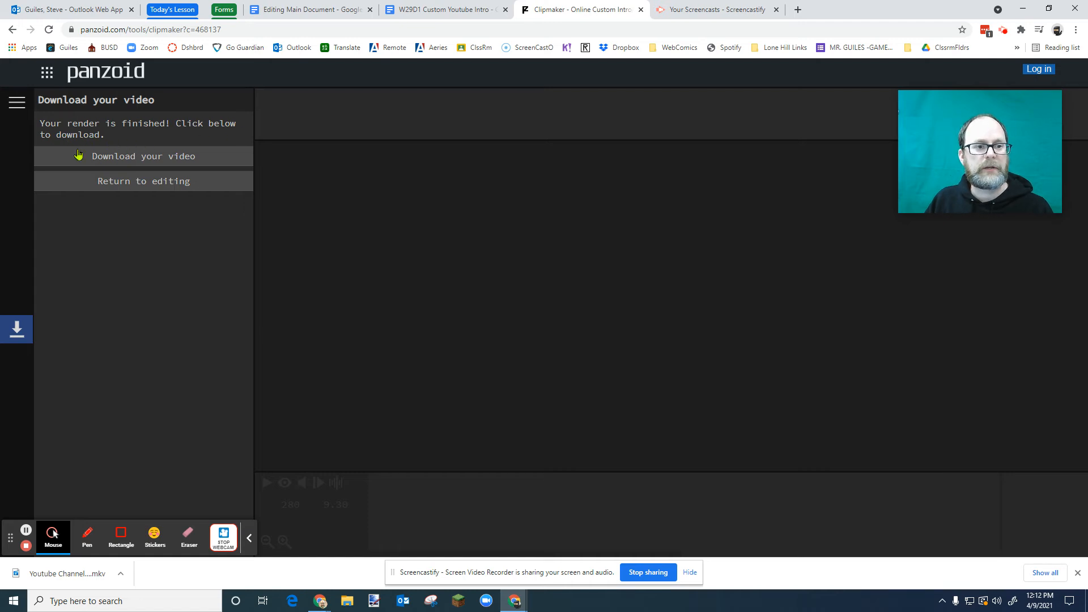
Download the rendered video to the Downloads folder as "Youtbue Channel Intro - Mr. Gee and the Power Puppies 1".
click(169, 160)
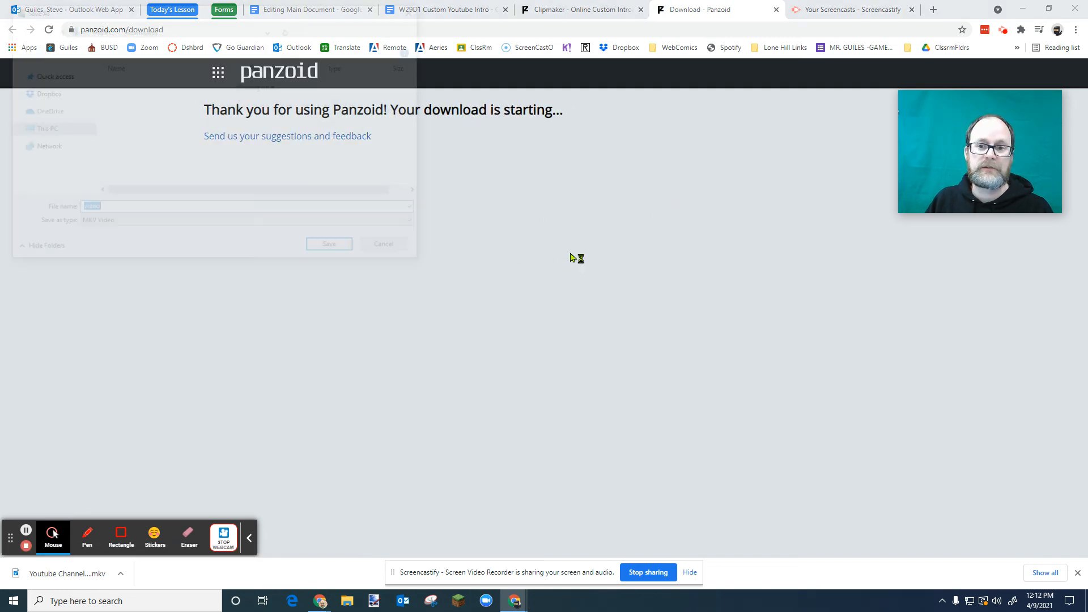
drag(256, 14, 581, 102)
drag(900, 208, 671, 384)
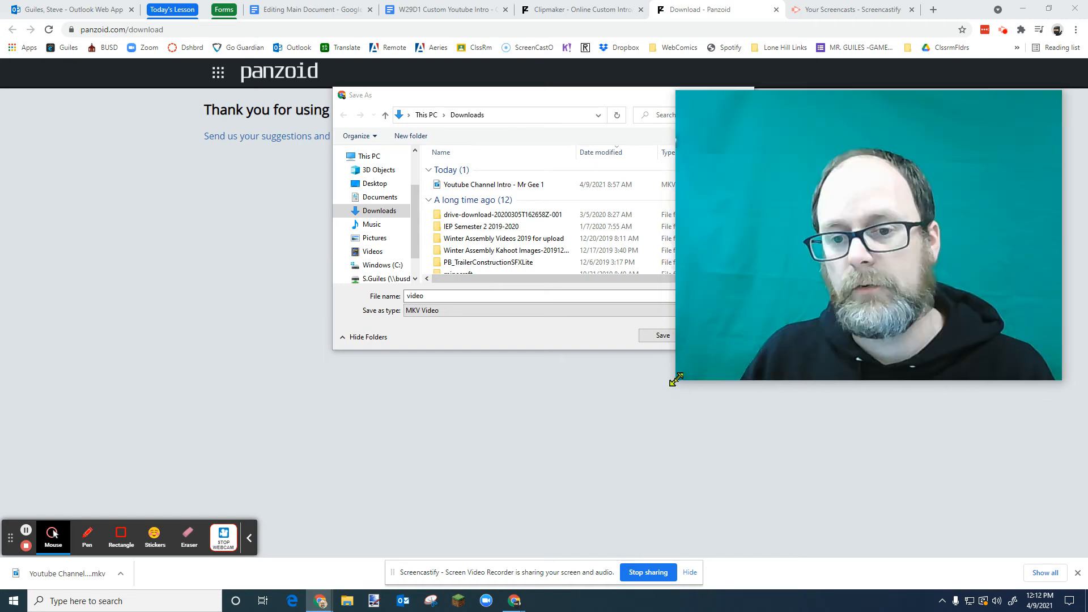
drag(672, 388, 803, 285)
click(470, 297)
drag(470, 297, 383, 295)
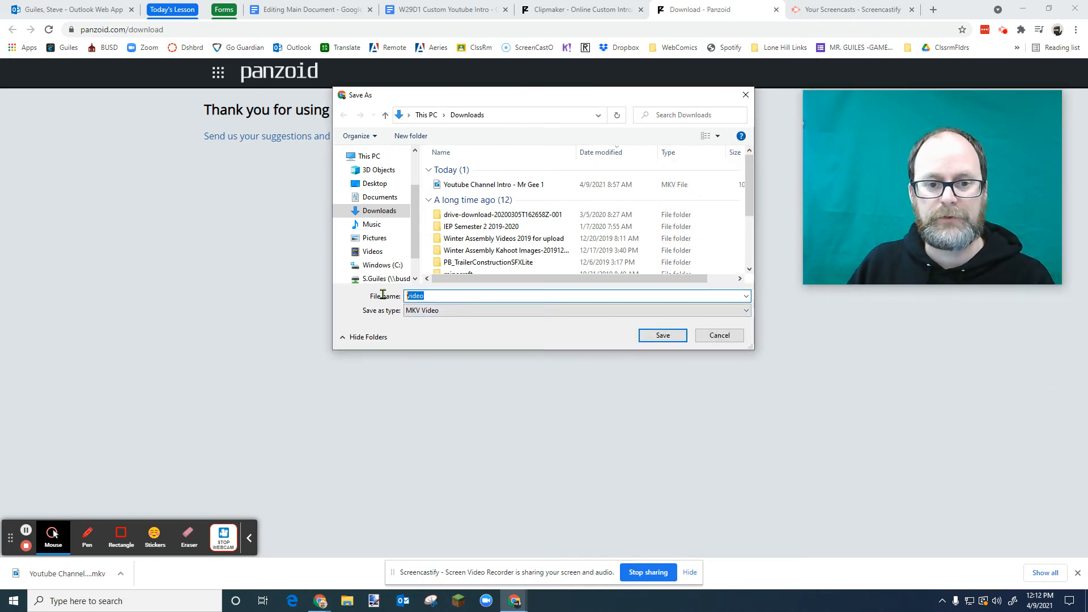
drag(513, 305, 386, 295)
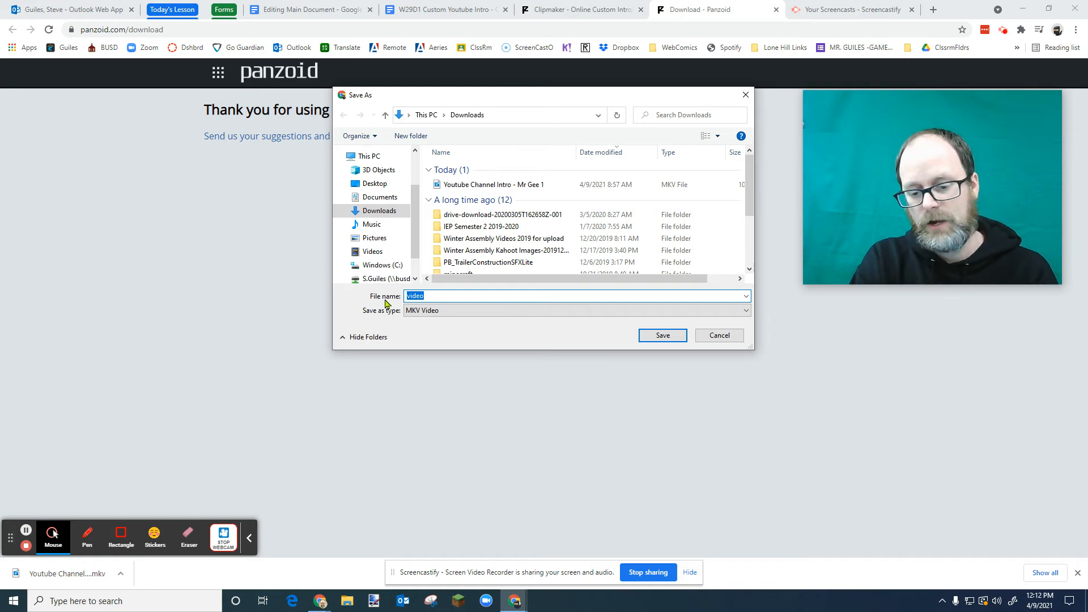
text(Youtbue )
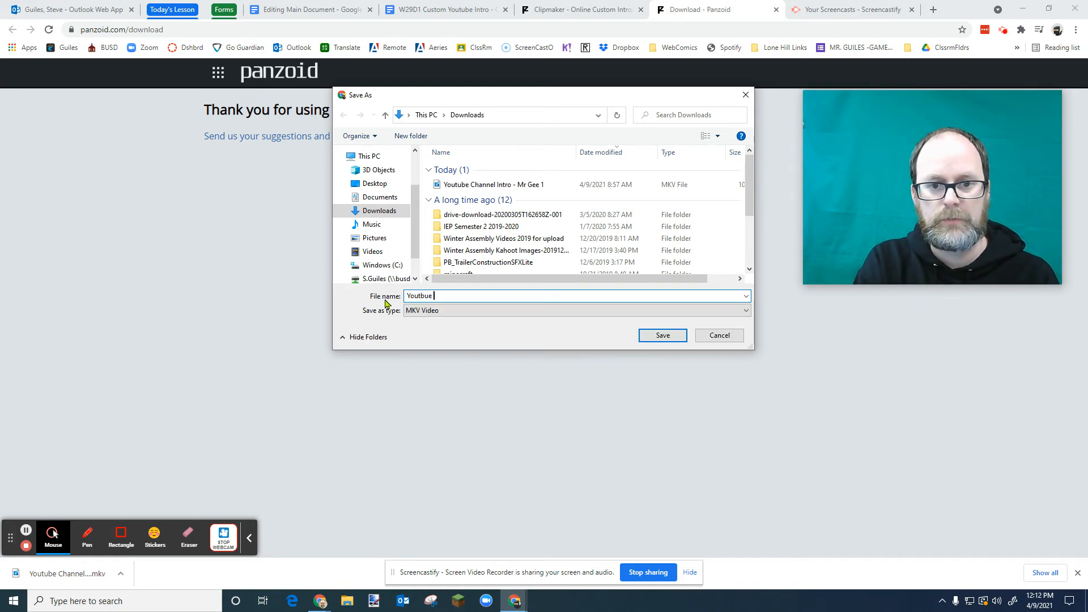
text(Channel Intro - Mr. Gee and the Pow)
key(BackSpace)
text(ower Puppies 1)
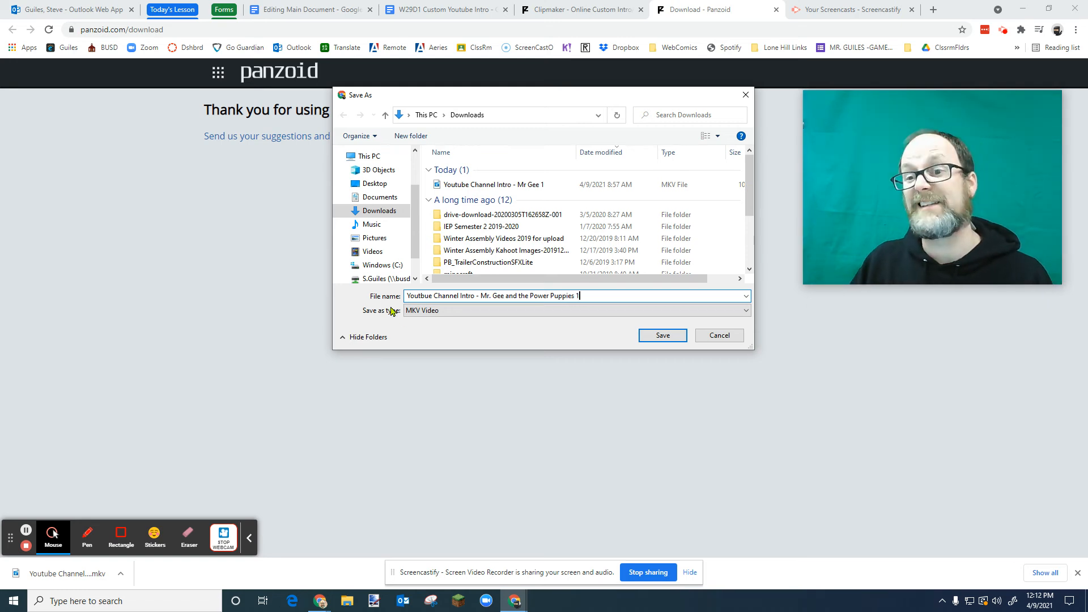
click(653, 337)
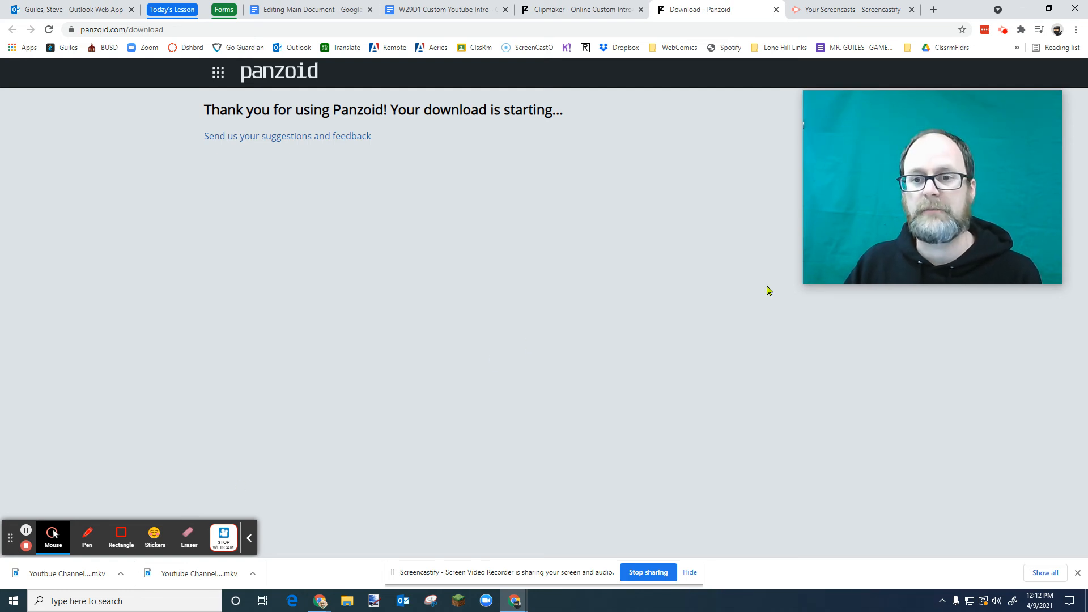
drag(856, 250, 492, 258)
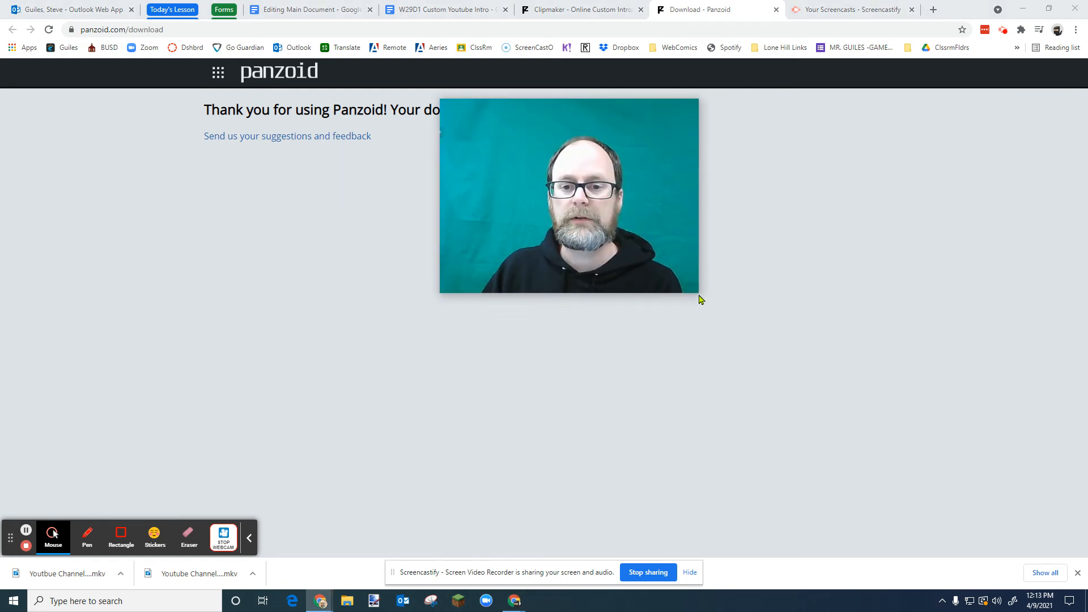
drag(702, 304, 833, 393)
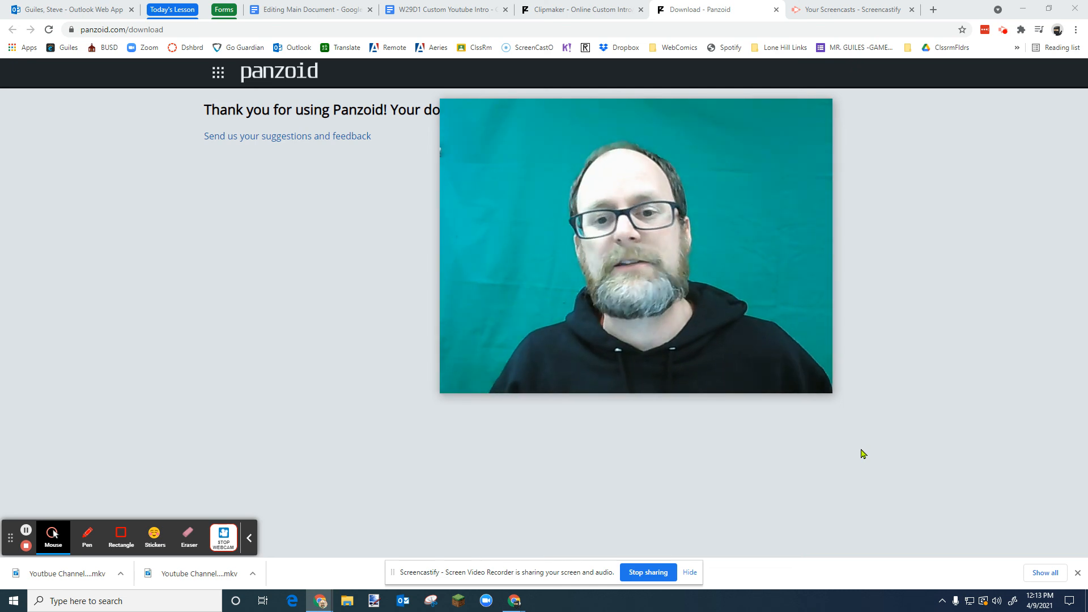
mouse_move(823, 366)
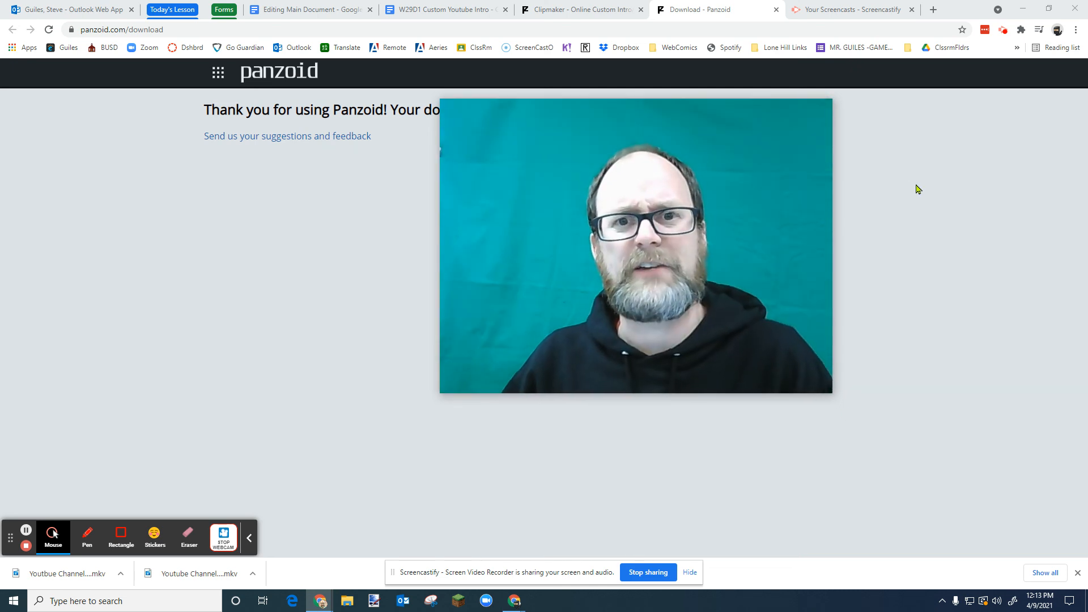